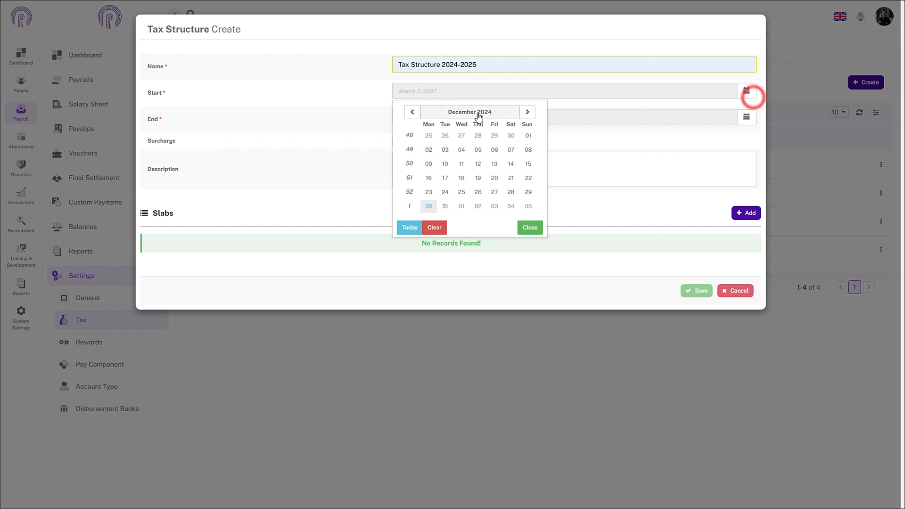
# Set the tax structure's start date to July 1, 2024
pyautogui.click(416, 112)
pyautogui.click(415, 111)
pyautogui.click(415, 112)
pyautogui.click(416, 111)
pyautogui.click(416, 111)
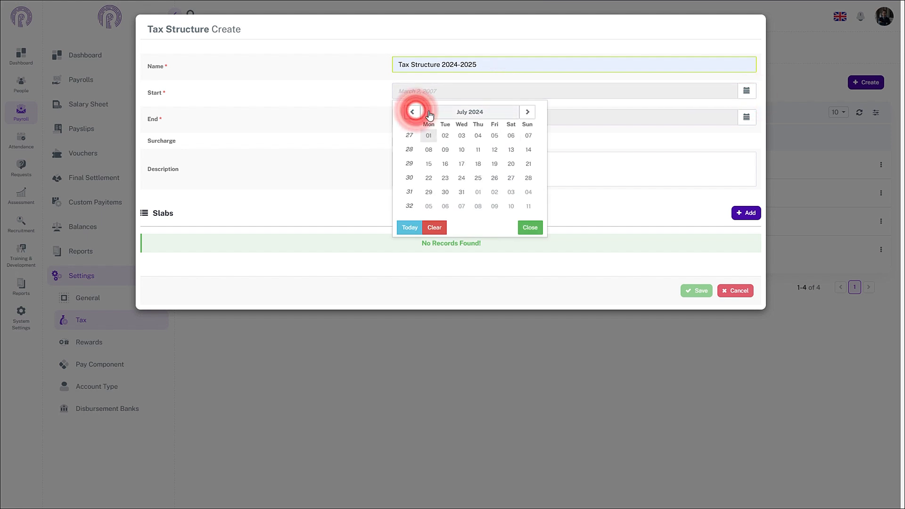
pyautogui.click(429, 136)
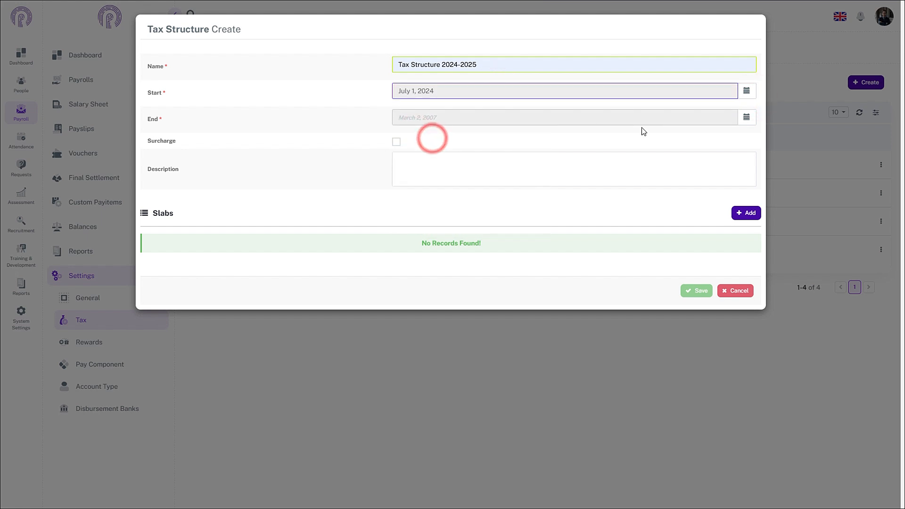
# Set the tax structure's end date to June 30, 2025
pyautogui.click(746, 117)
pyautogui.click(527, 138)
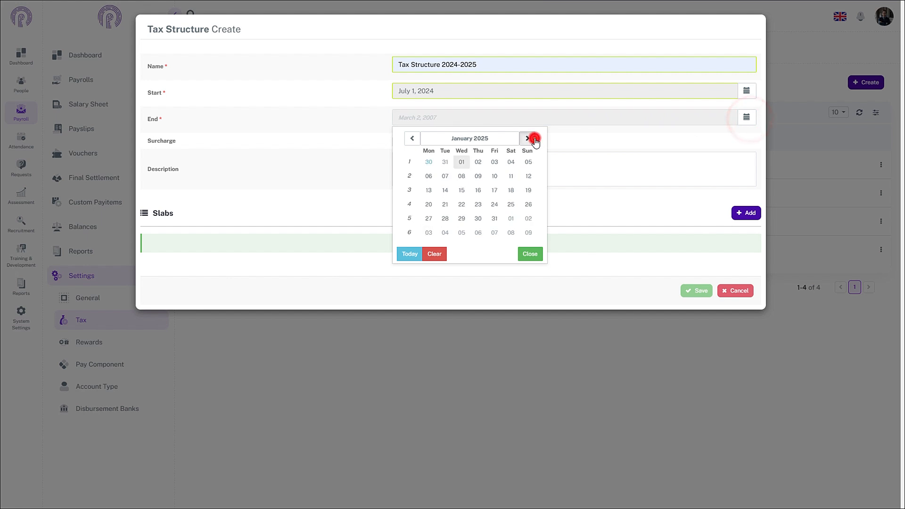
pyautogui.click(527, 138)
pyautogui.click(527, 138)
pyautogui.click(527, 138)
pyautogui.click(528, 138)
pyautogui.click(527, 138)
pyautogui.click(527, 138)
pyautogui.click(411, 138)
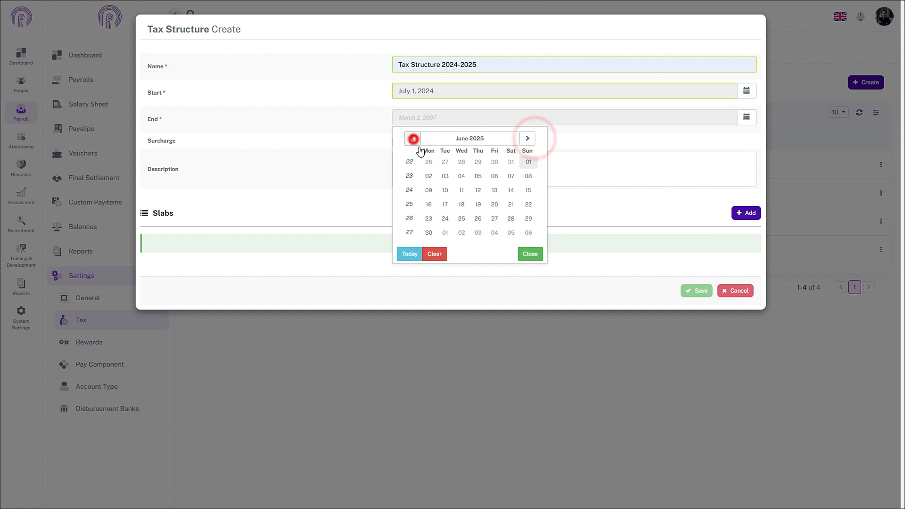
pyautogui.click(429, 232)
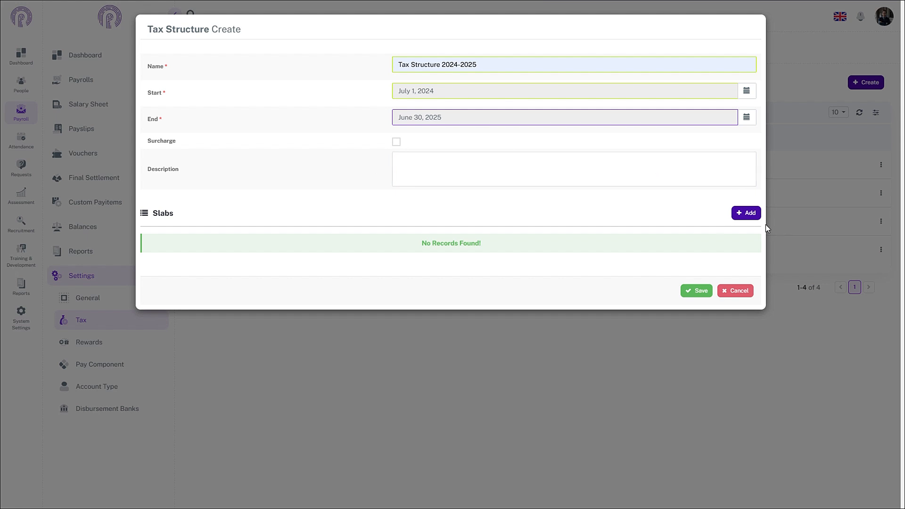
# Add three slab rows and fill the first with minimum 0, maximum 600000, fixed amount 0 and percentage 0
pyautogui.click(753, 214)
pyautogui.click(753, 214)
pyautogui.click(753, 214)
pyautogui.click(363, 260)
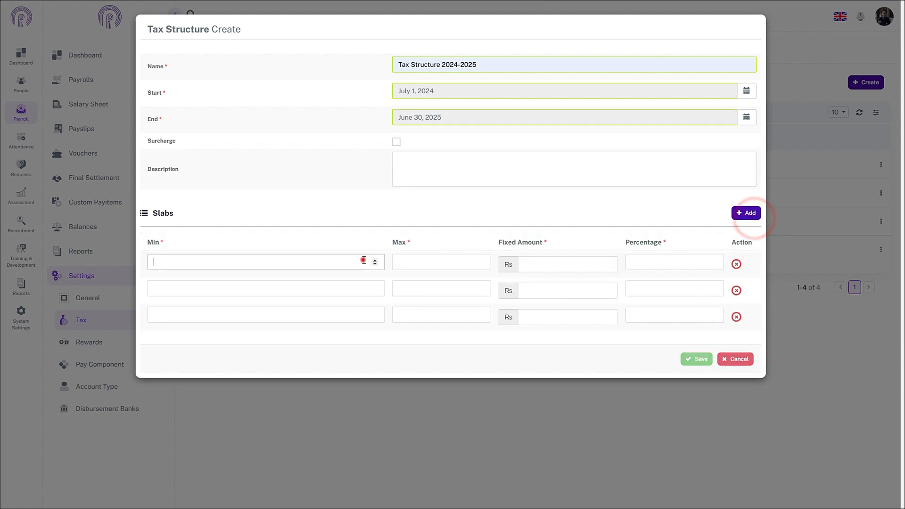
pyautogui.write('0')
pyautogui.click(432, 265)
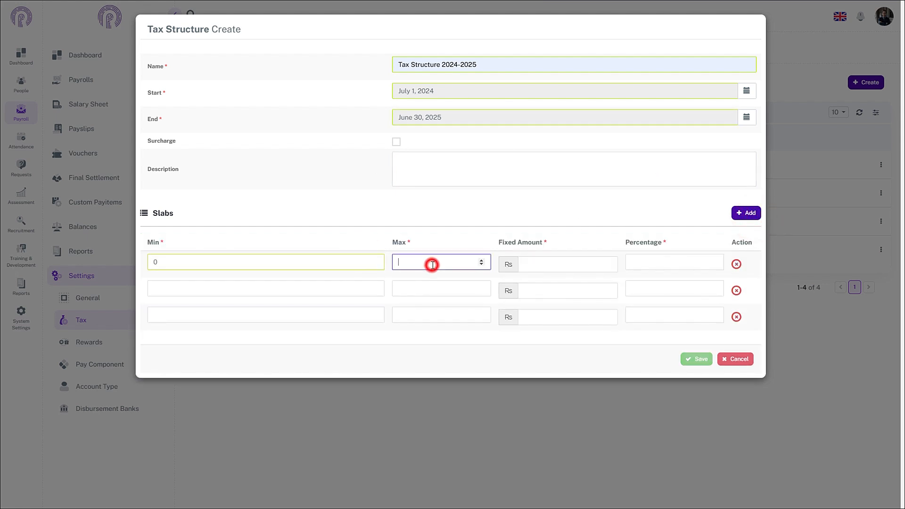
pyautogui.write('600000')
pyautogui.click(545, 264)
pyautogui.write('0')
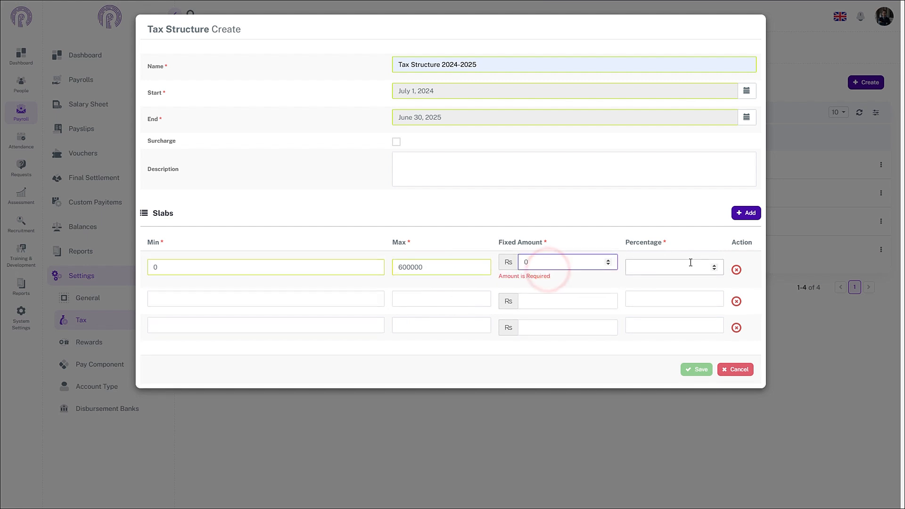
pyautogui.click(678, 265)
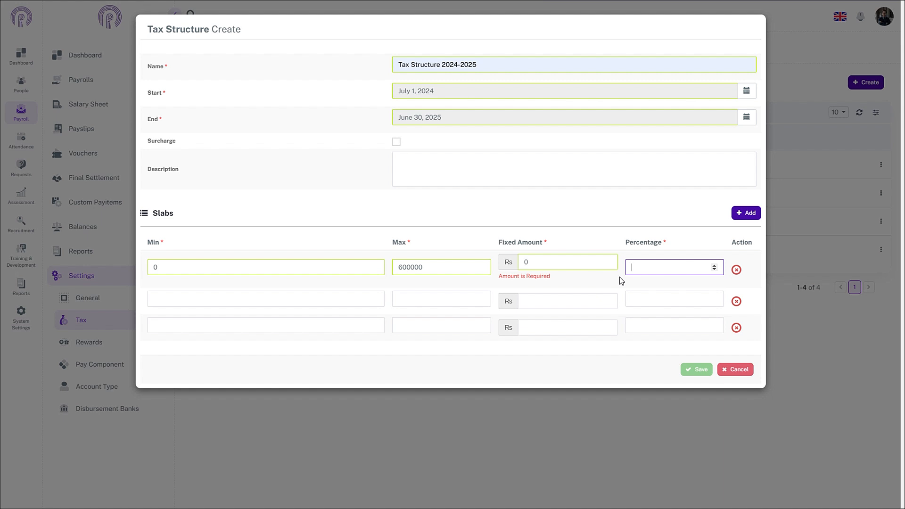
# Fill the second slab with minimum 600001, maximum 1200000, fixed amount 0 and percentage 5
pyautogui.click(276, 297)
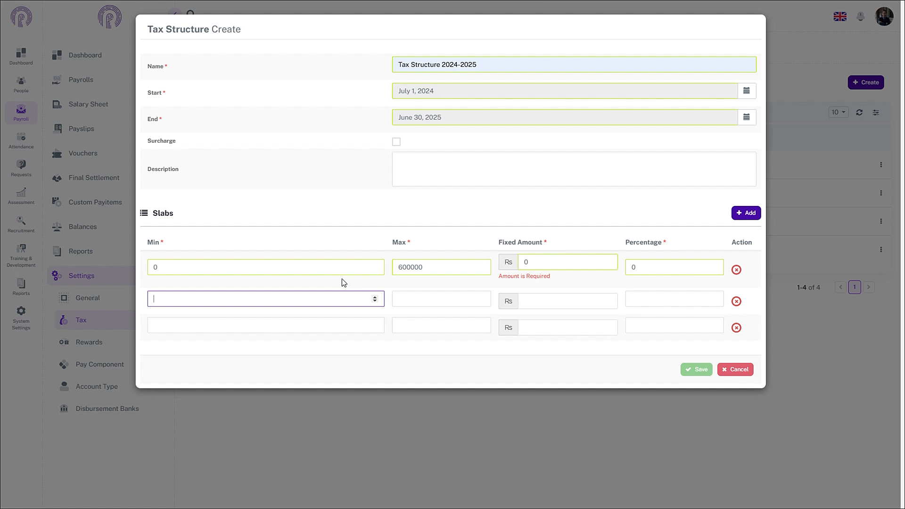
pyautogui.write('600001')
pyautogui.click(433, 302)
pyautogui.write('1200000')
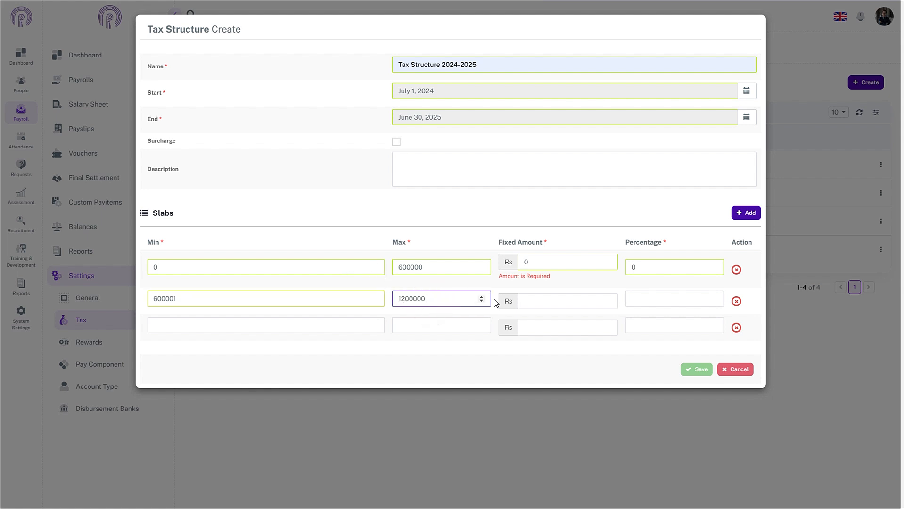
pyautogui.click(541, 301)
pyautogui.write('0')
pyautogui.click(649, 301)
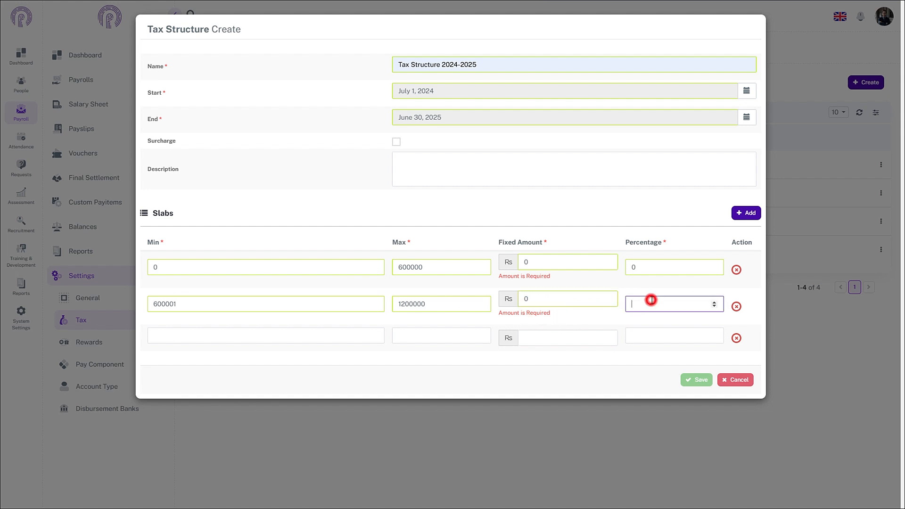
pyautogui.write('5')
# Fill the third slab with minimum 1200001, maximum 2200000, fixed amount 30000 and percentage 15
pyautogui.click(313, 339)
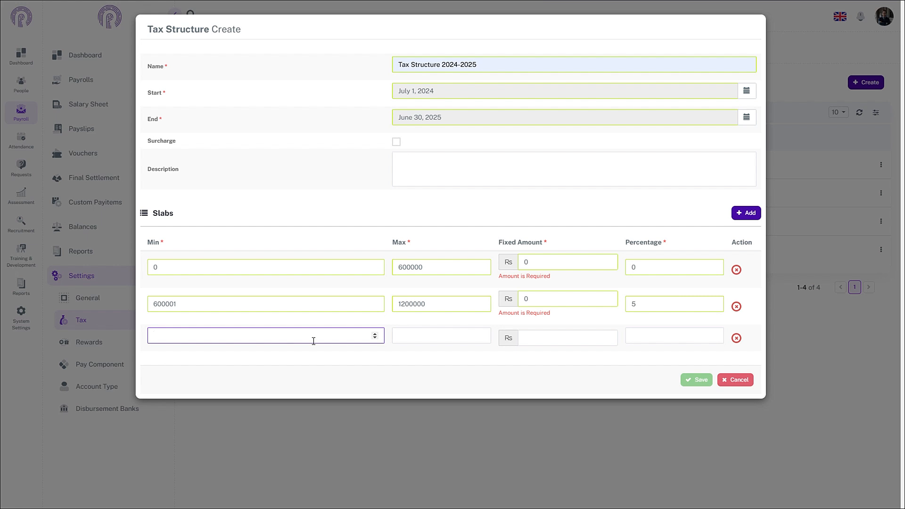
pyautogui.write('1200001')
pyautogui.click(560, 337)
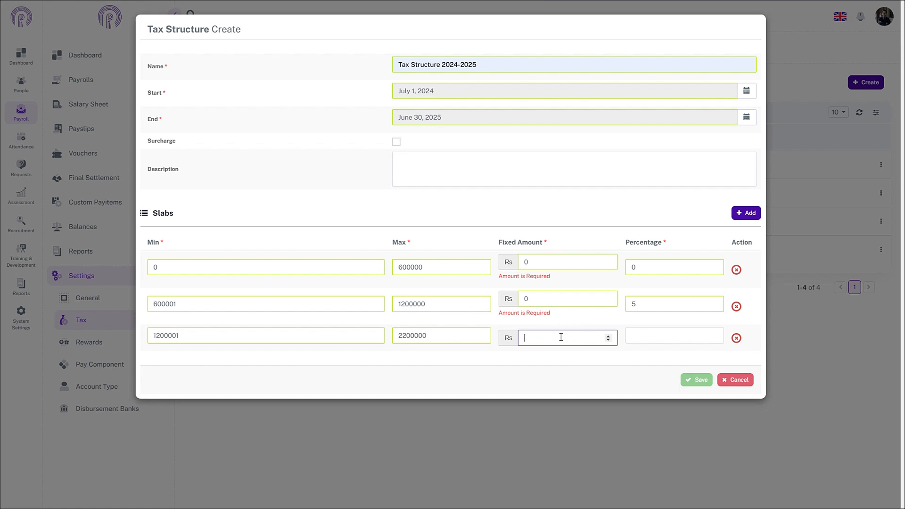
pyautogui.write('30000')
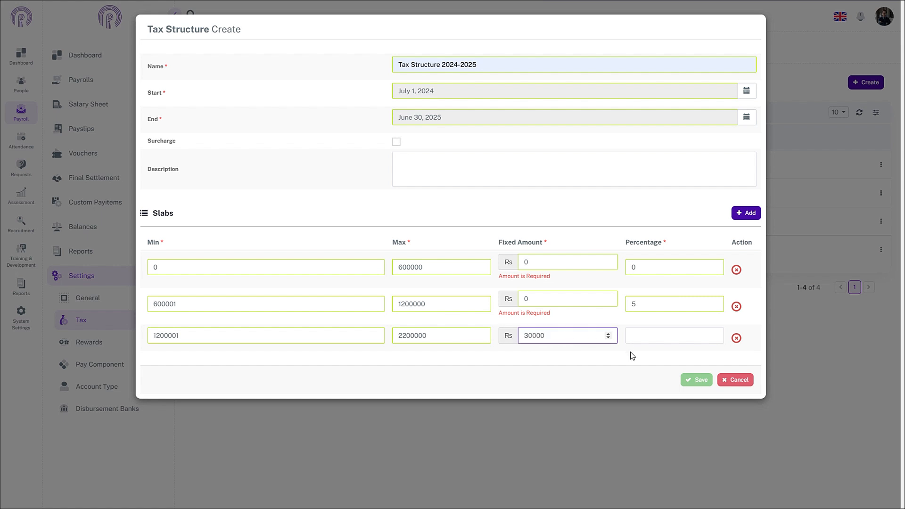
pyautogui.click(655, 336)
pyautogui.write('15')
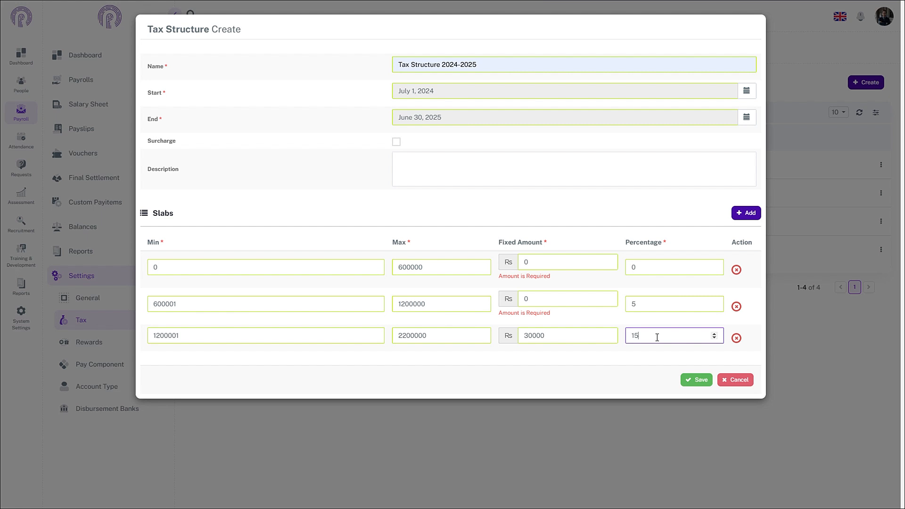
pyautogui.click(746, 213)
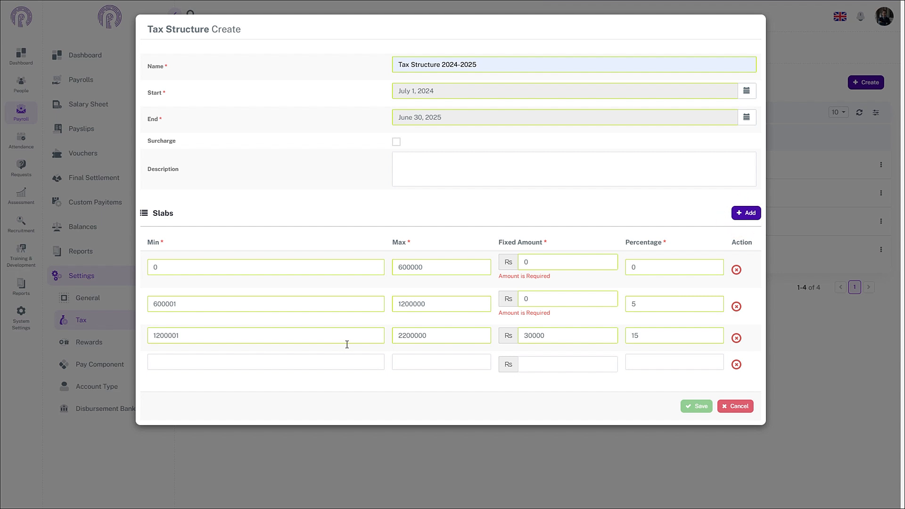
pyautogui.click(213, 368)
pyautogui.write('2200001')
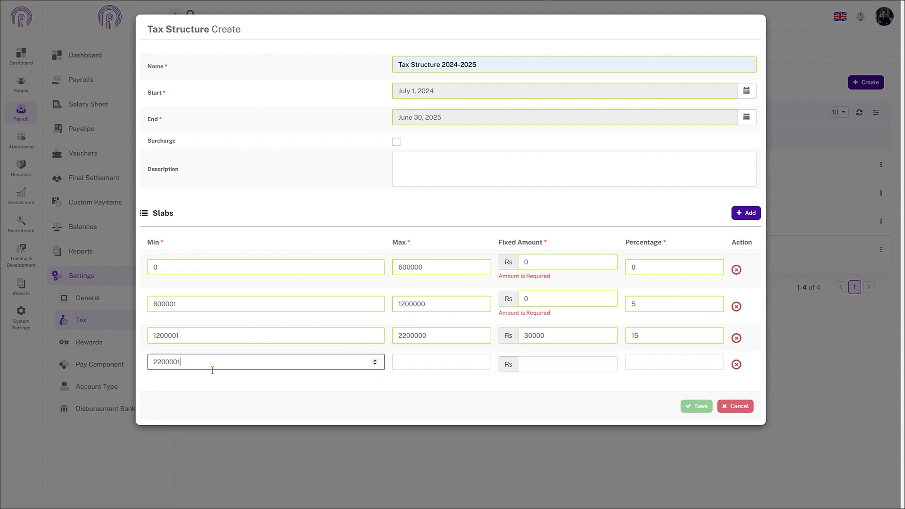
pyautogui.click(409, 366)
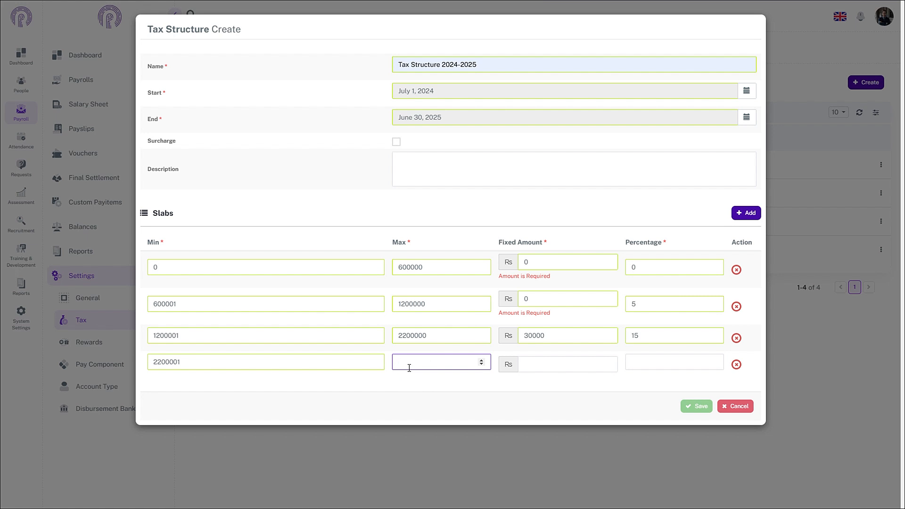
pyautogui.write('9999999999999999')
pyautogui.click(558, 370)
pyautogui.write('70000')
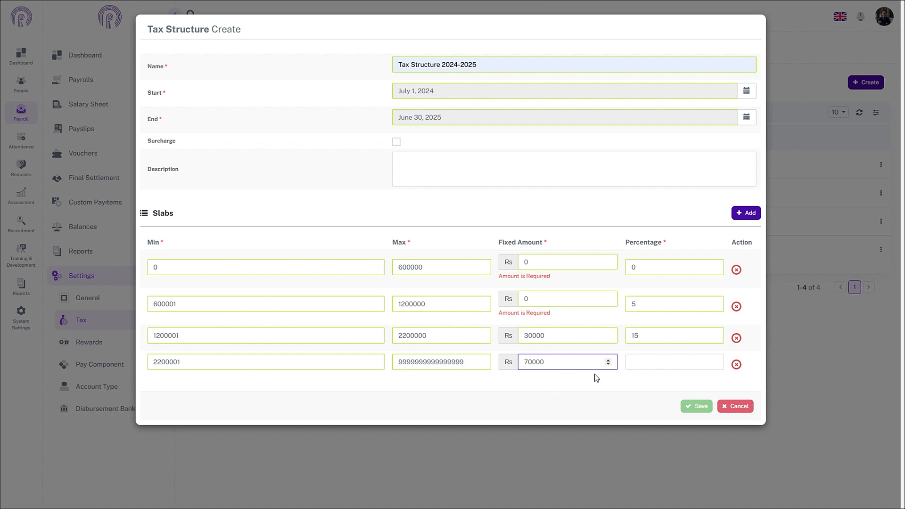
pyautogui.click(639, 363)
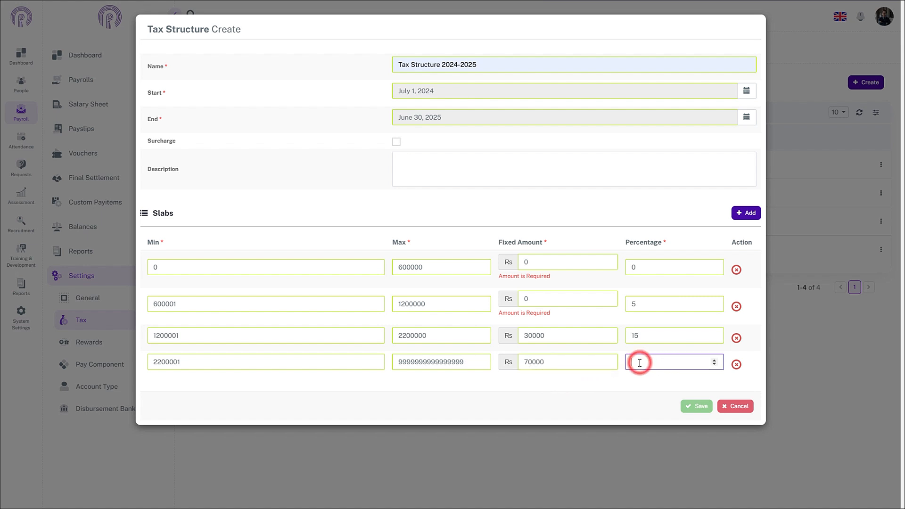
pyautogui.write('35')
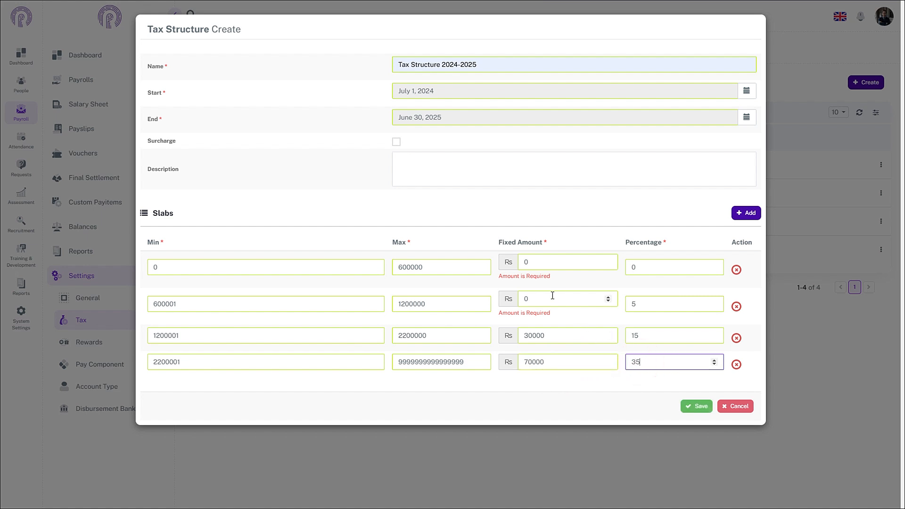
# Enable the surcharge and set it to 10 with the Percentage rate
pyautogui.click(396, 141)
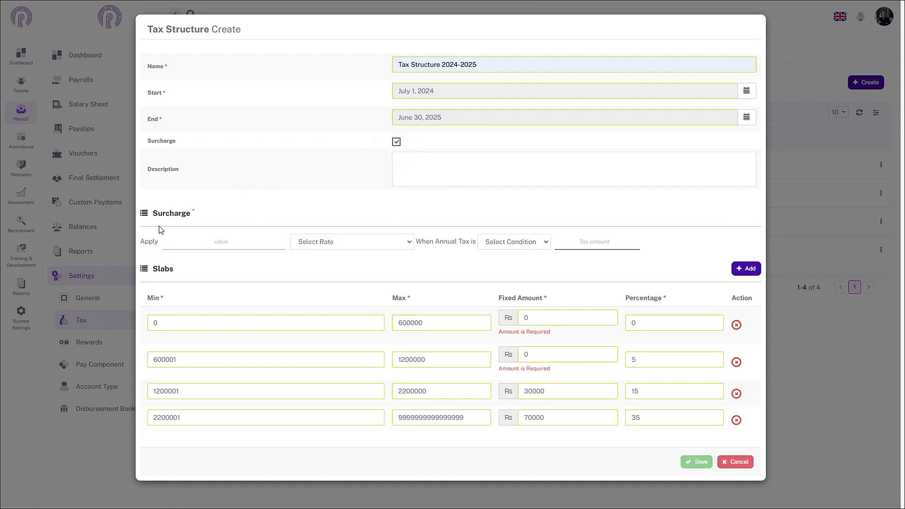
pyautogui.click(199, 244)
pyautogui.write('10')
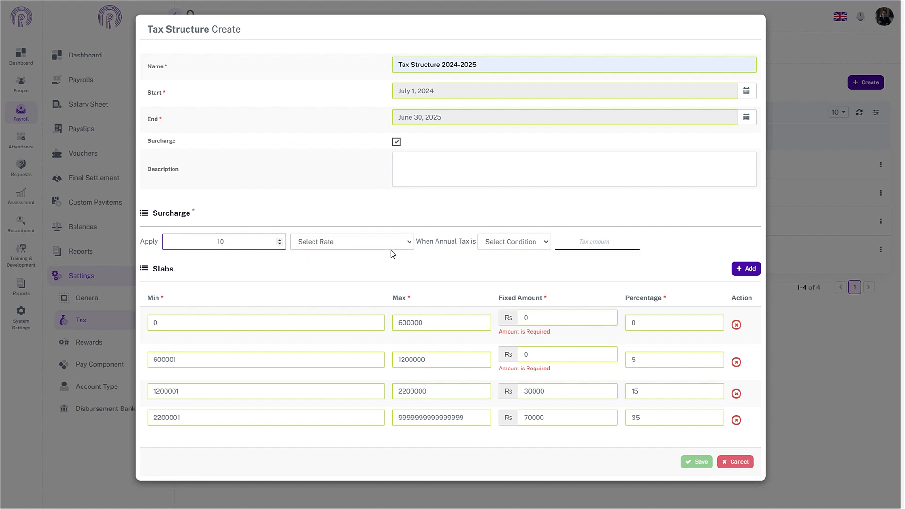
pyautogui.click(409, 242)
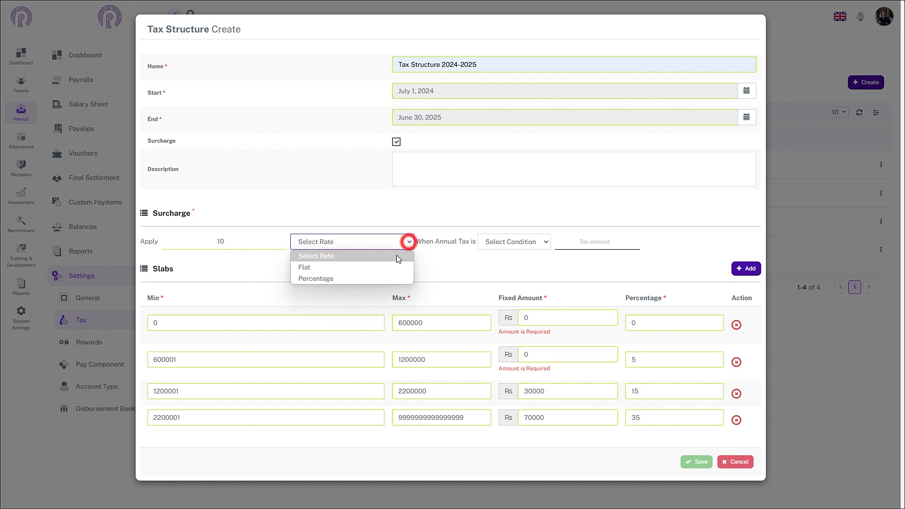
pyautogui.click(318, 278)
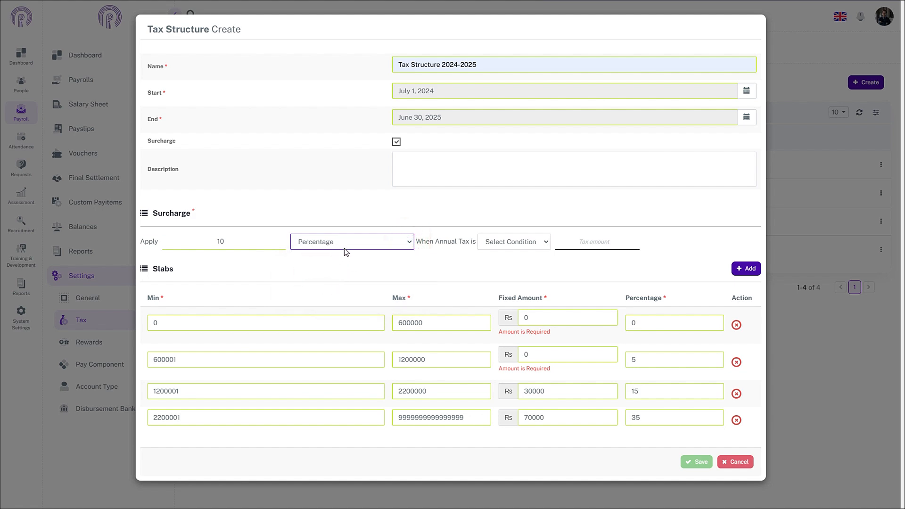
pyautogui.click(410, 242)
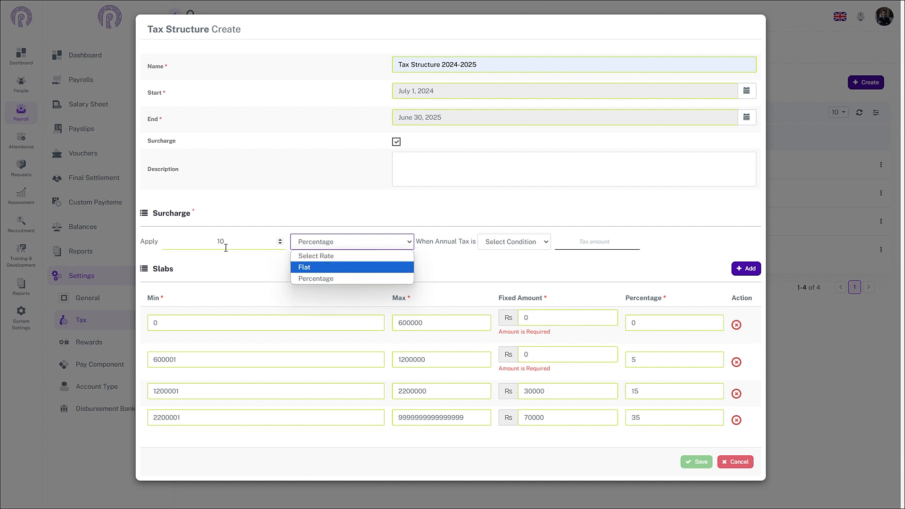
pyautogui.click(305, 278)
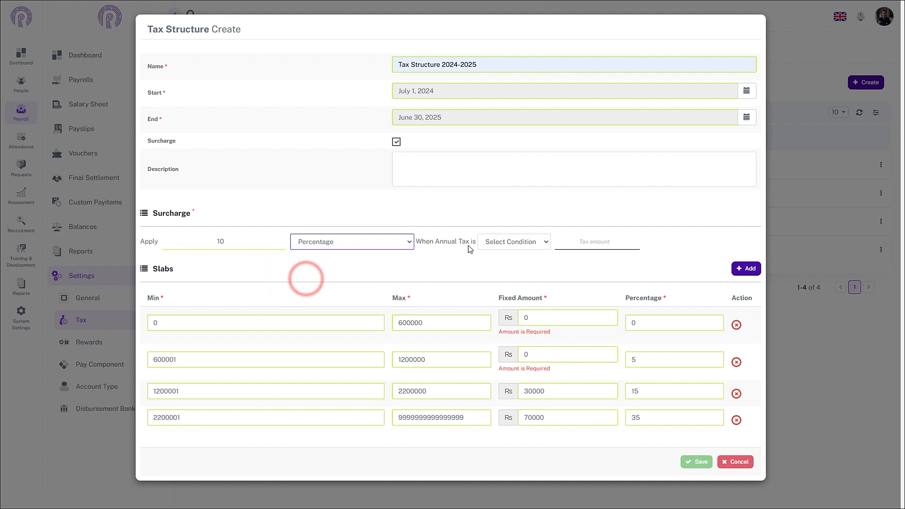
# Apply the surcharge when annual tax is > 10000000 and save the tax structure
pyautogui.click(511, 242)
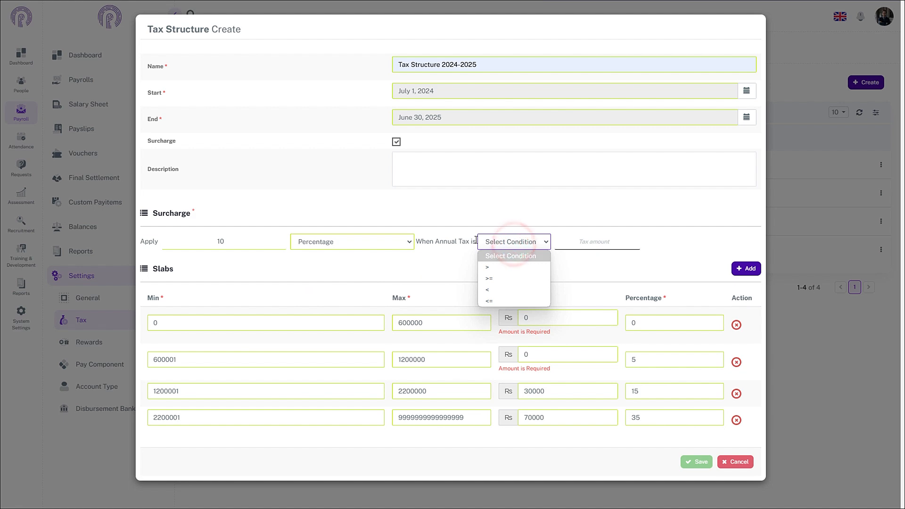
pyautogui.click(490, 267)
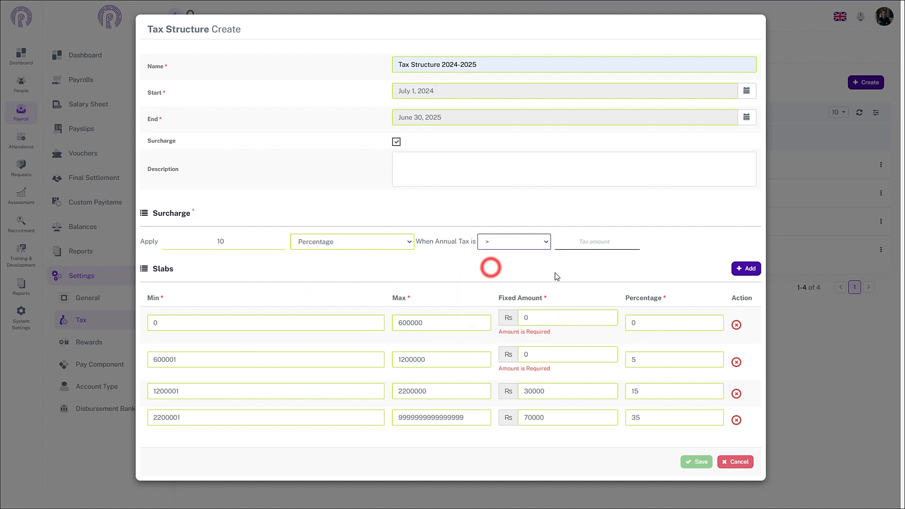
pyautogui.click(575, 243)
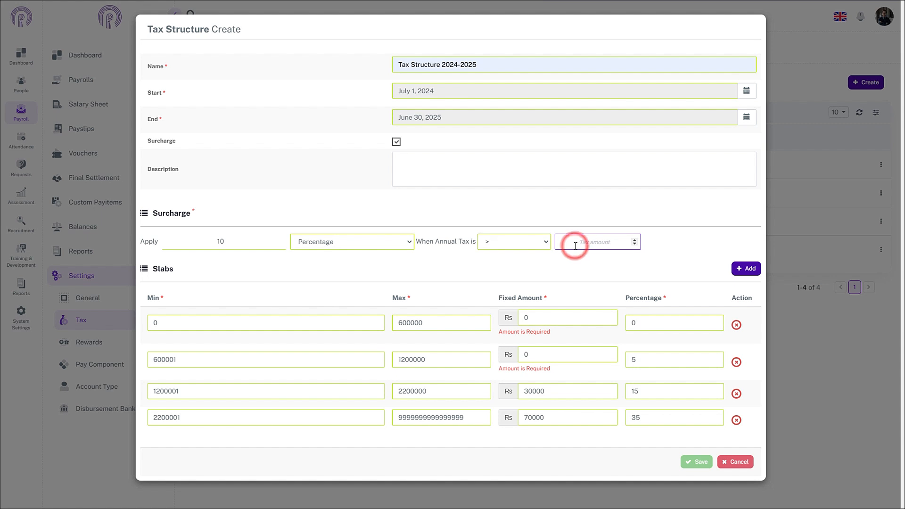
pyautogui.write('10000000')
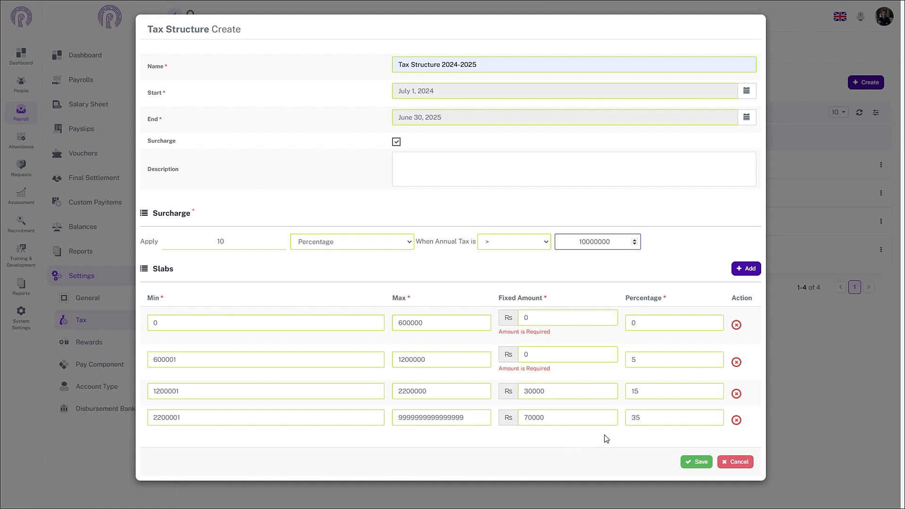
pyautogui.click(688, 463)
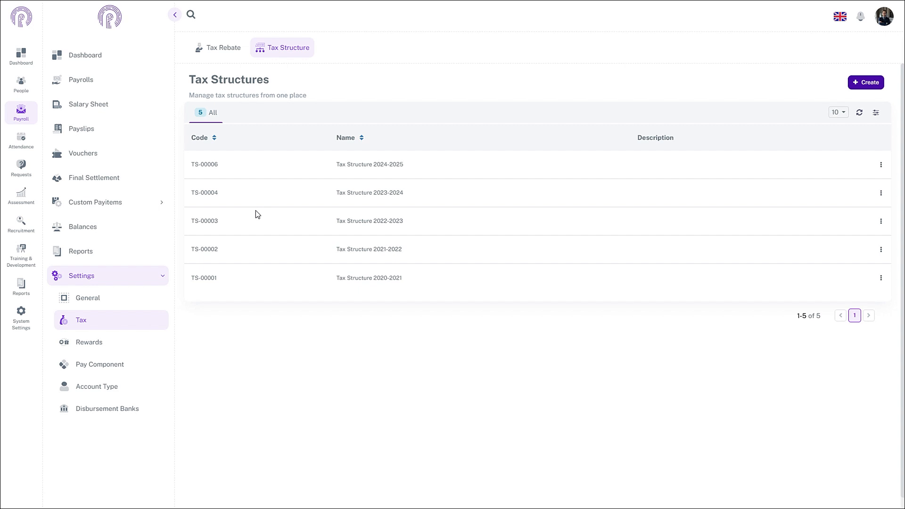
# Start a new tax rebate record and select the employee it applies to
pyautogui.click(215, 49)
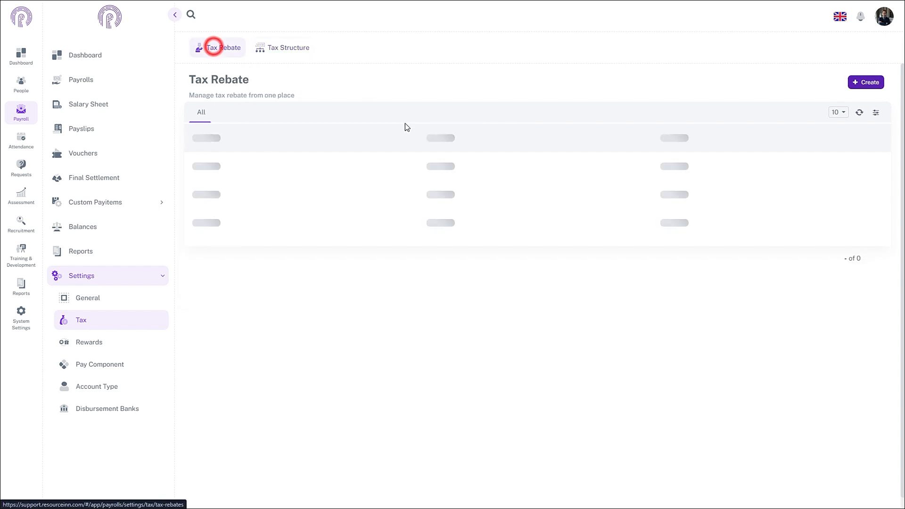
pyautogui.click(862, 83)
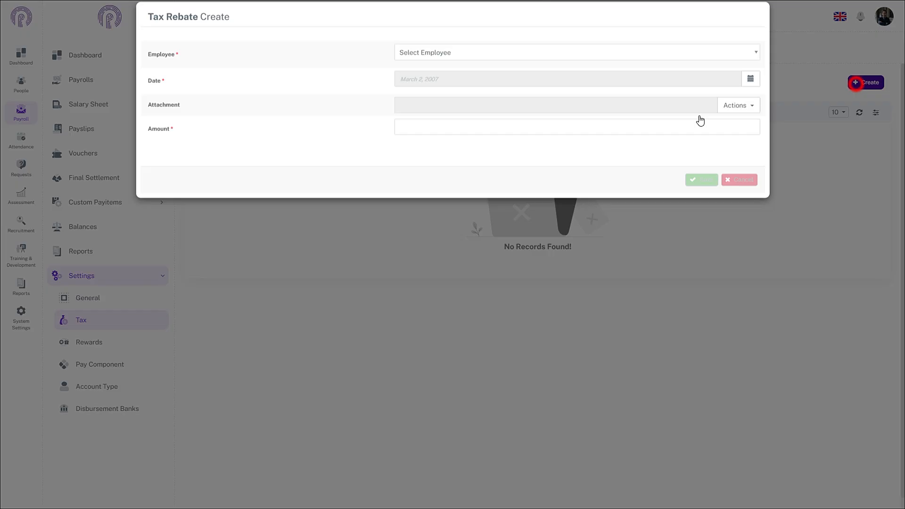
pyautogui.click(453, 65)
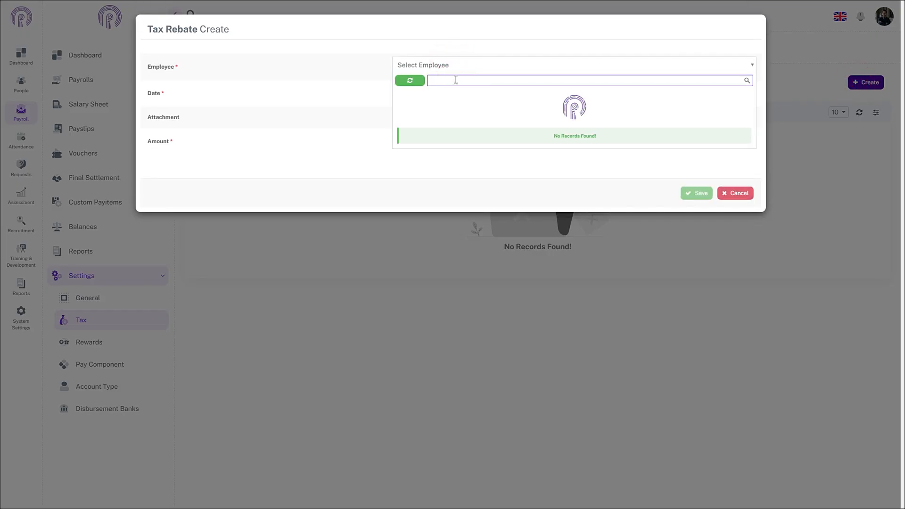
pyautogui.click(455, 150)
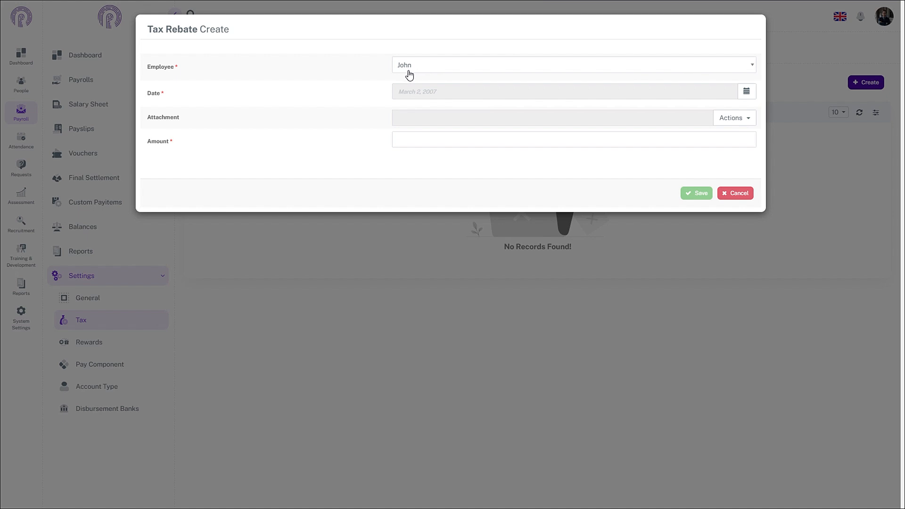
# Set the tax rebate date to November 6, 2024 and view the available attachment options
pyautogui.click(746, 92)
pyautogui.click(409, 112)
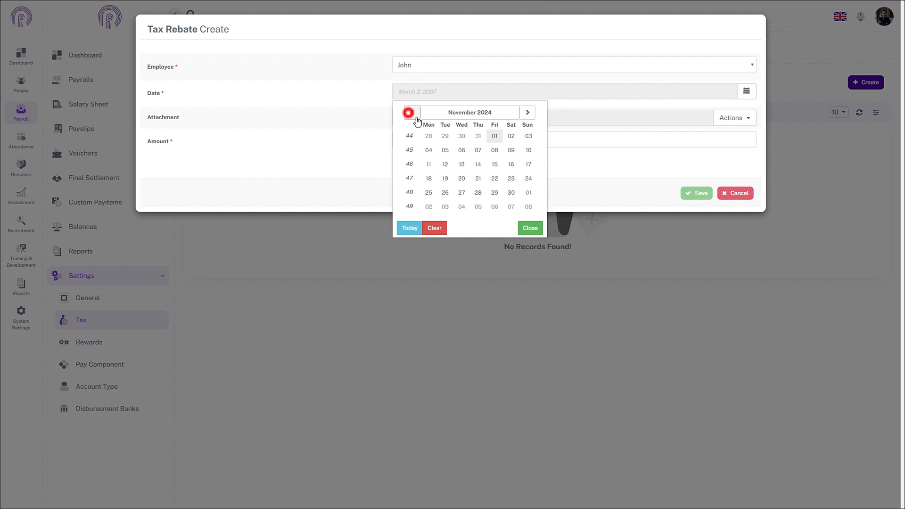
pyautogui.click(461, 150)
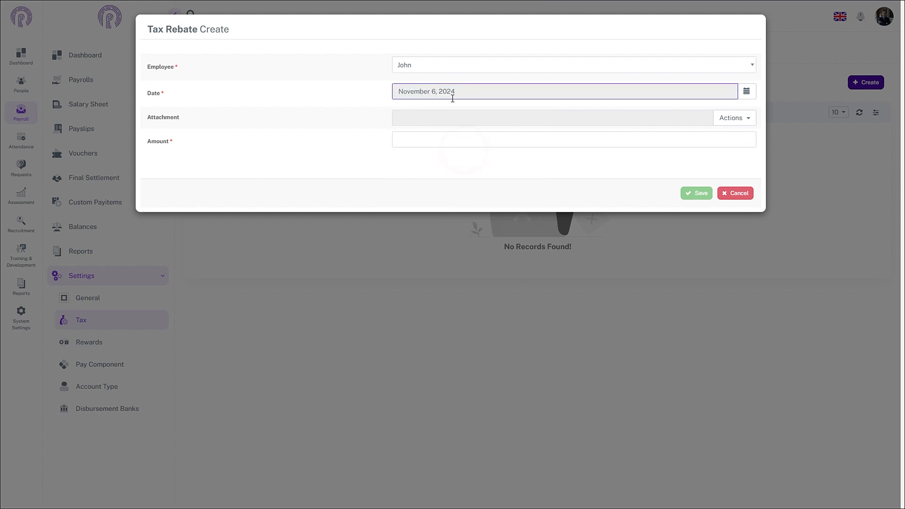
pyautogui.click(741, 123)
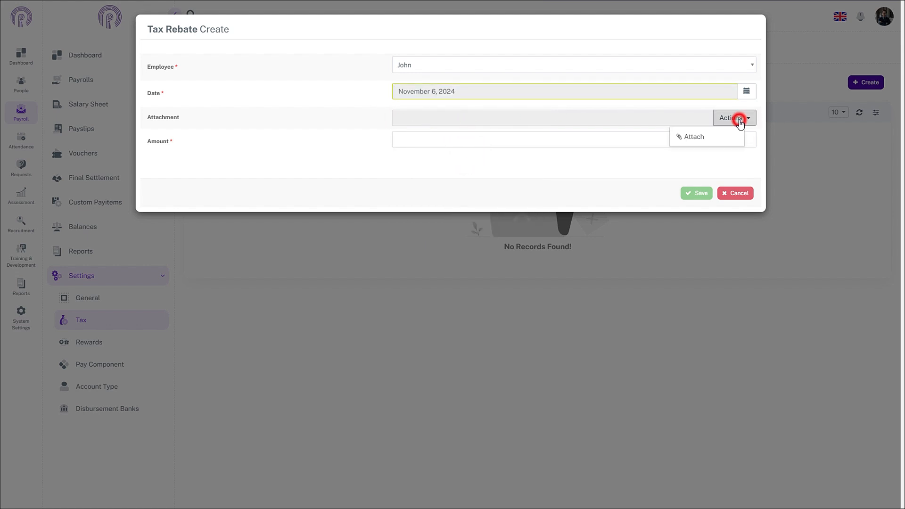
pyautogui.click(739, 122)
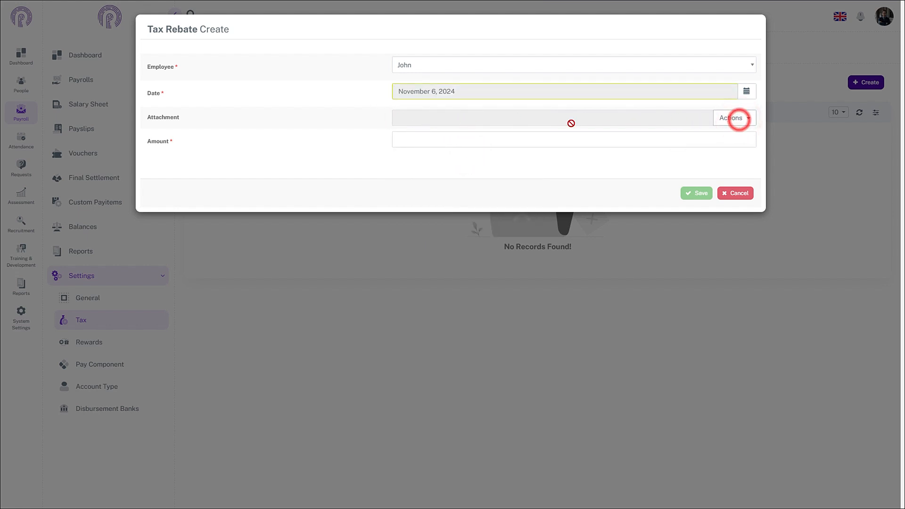
# Enter a tax rebate amount of 1000 and save the rebate
pyautogui.click(431, 143)
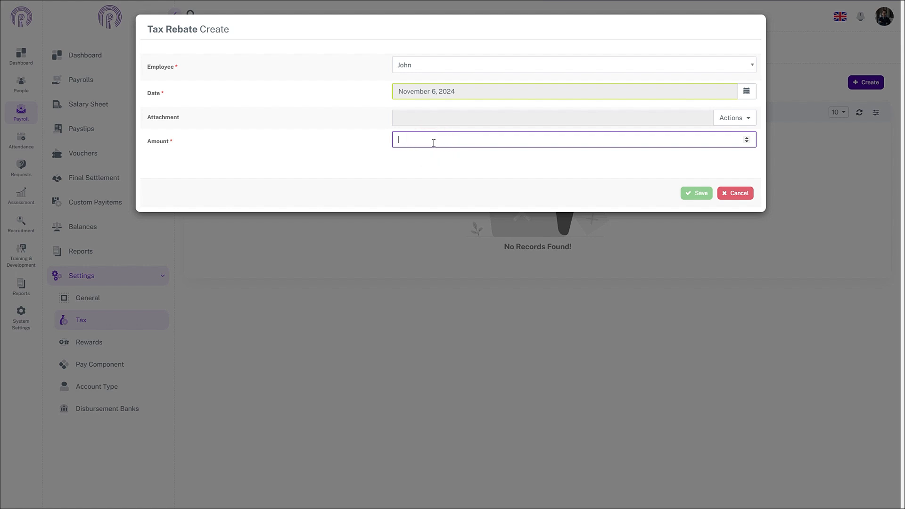
pyautogui.write('1000')
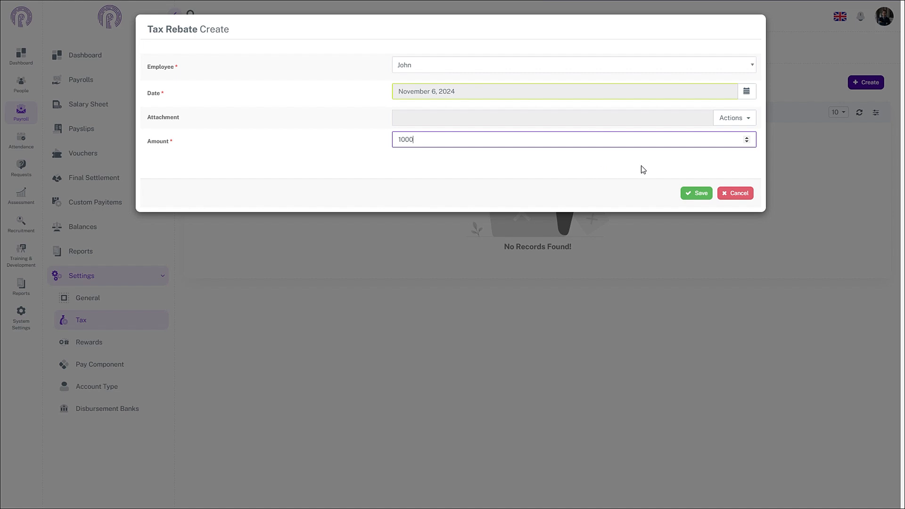
pyautogui.click(689, 193)
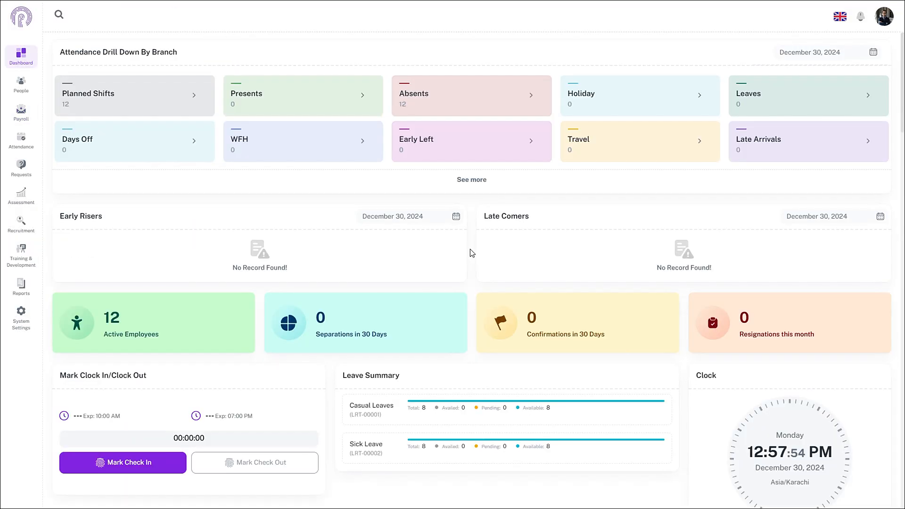
# Edit the Genral monthly payroll to use Tax Structure 2024-2025 and save it
pyautogui.click(20, 114)
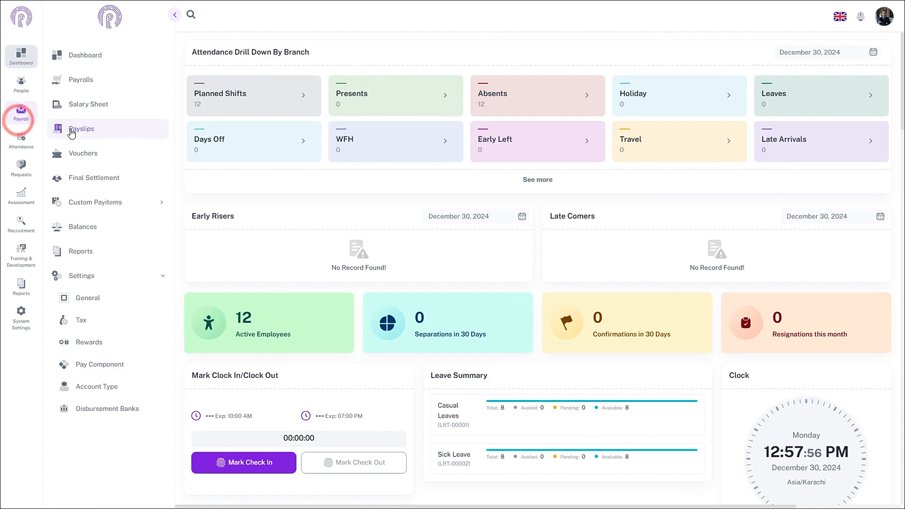
pyautogui.click(82, 80)
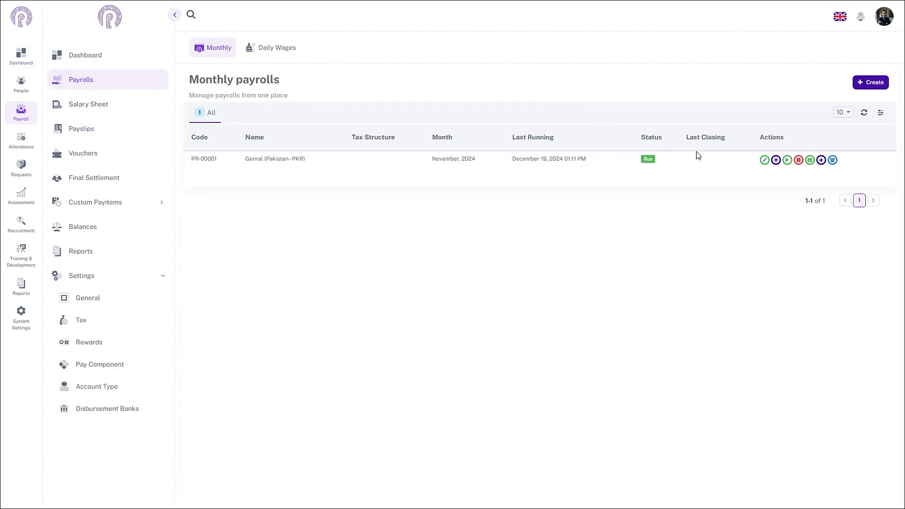
pyautogui.click(763, 160)
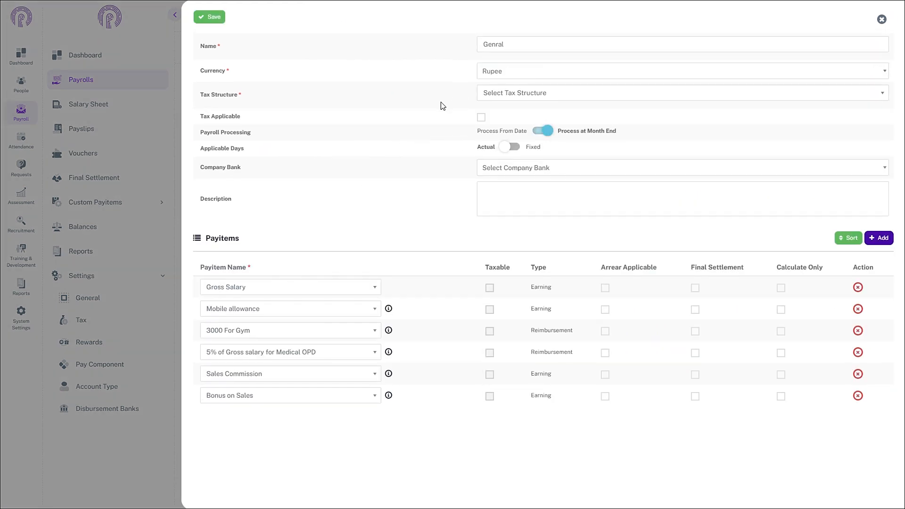
pyautogui.click(636, 92)
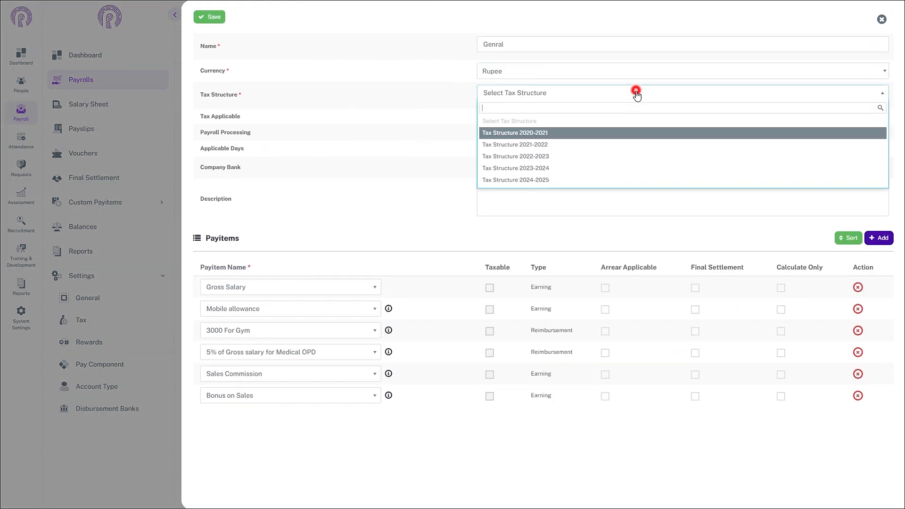
pyautogui.click(540, 180)
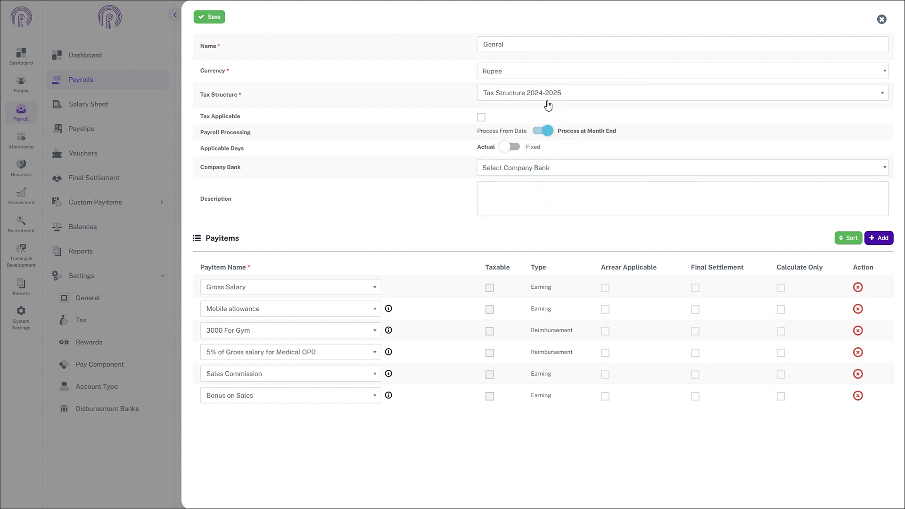
pyautogui.click(209, 18)
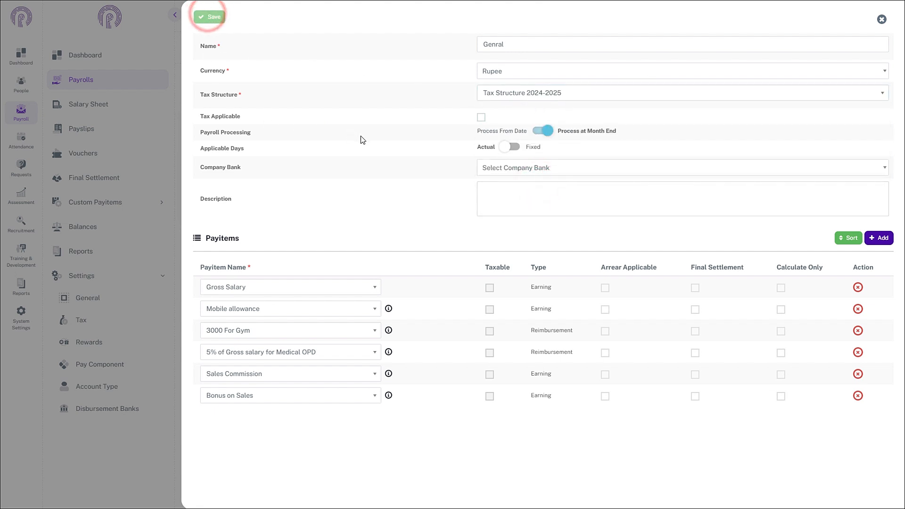